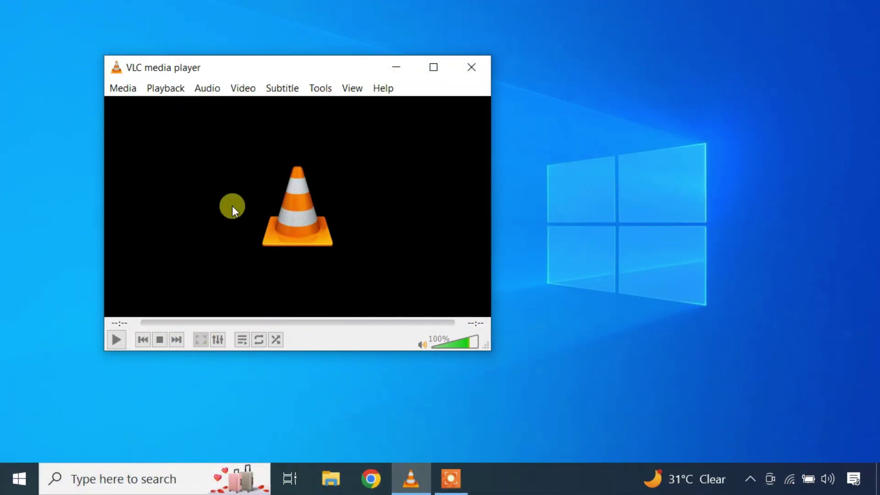
# Set up a new stream with the video file Venom 4 Full Movie from the Videos folder as its source.
pyautogui.click(131, 92)
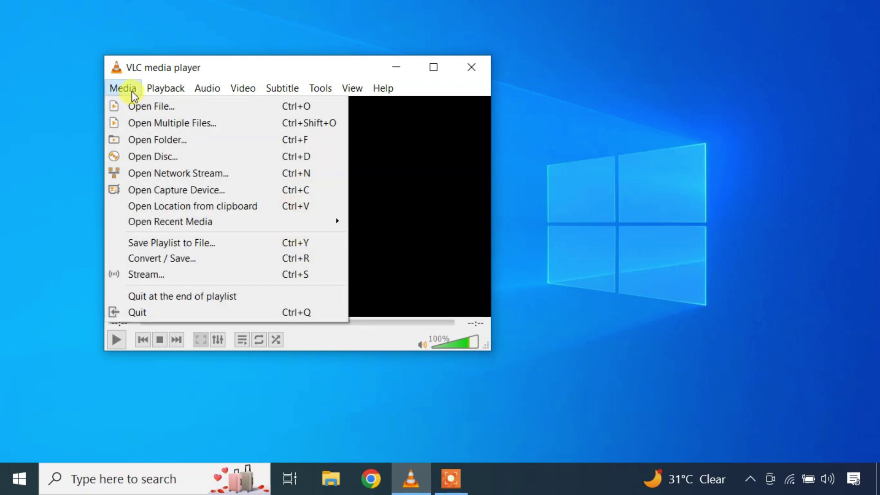
pyautogui.click(166, 275)
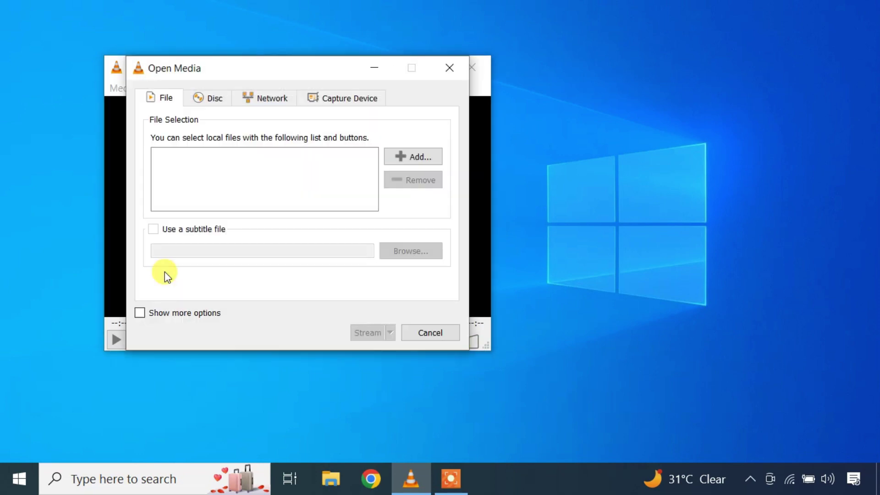
pyautogui.click(403, 161)
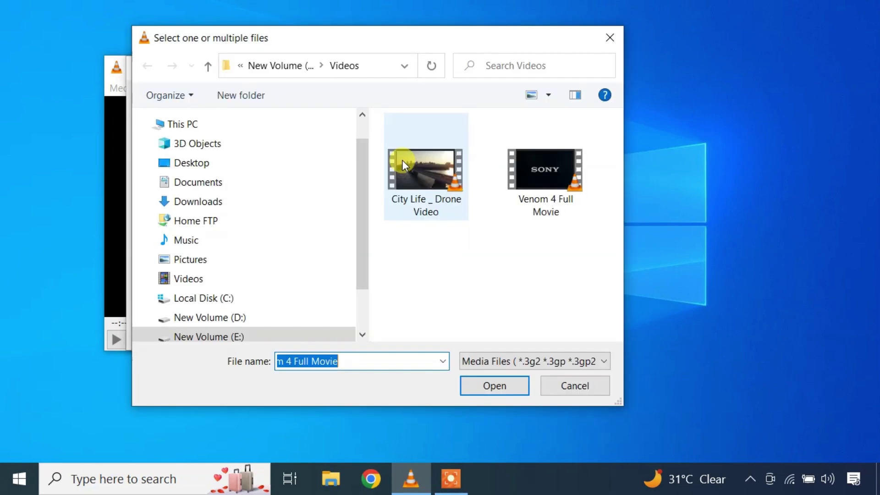
pyautogui.click(530, 172)
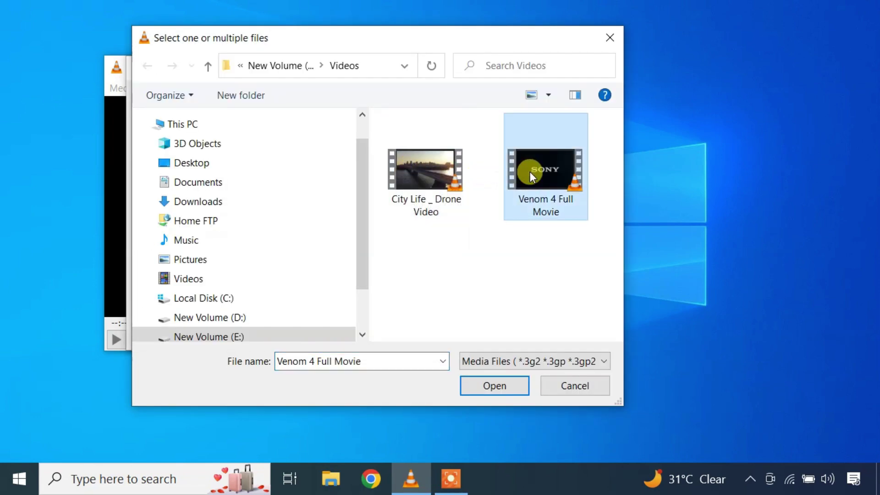
pyautogui.click(499, 386)
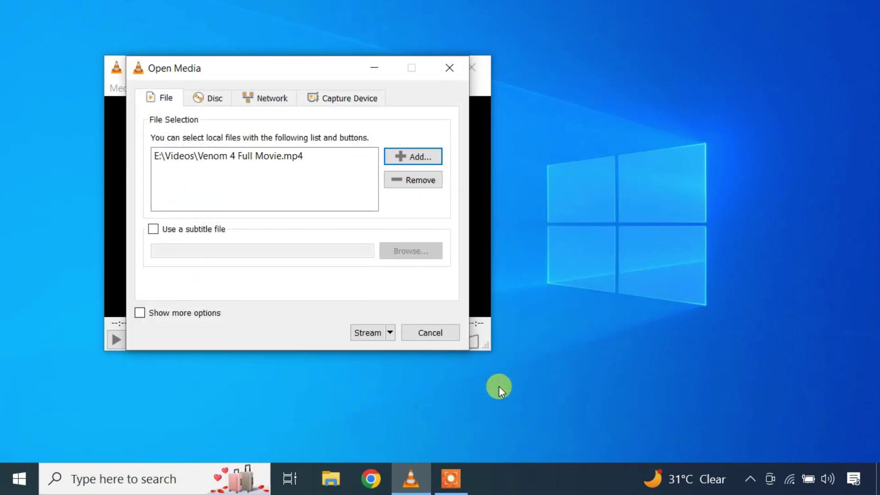
pyautogui.click(369, 333)
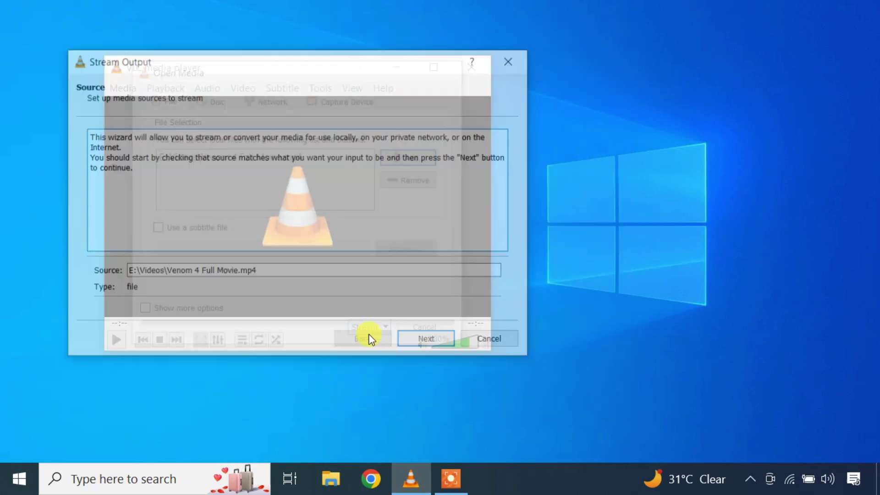
# Accept the stream source and add HTTP as the new streaming destination.
pyautogui.click(424, 343)
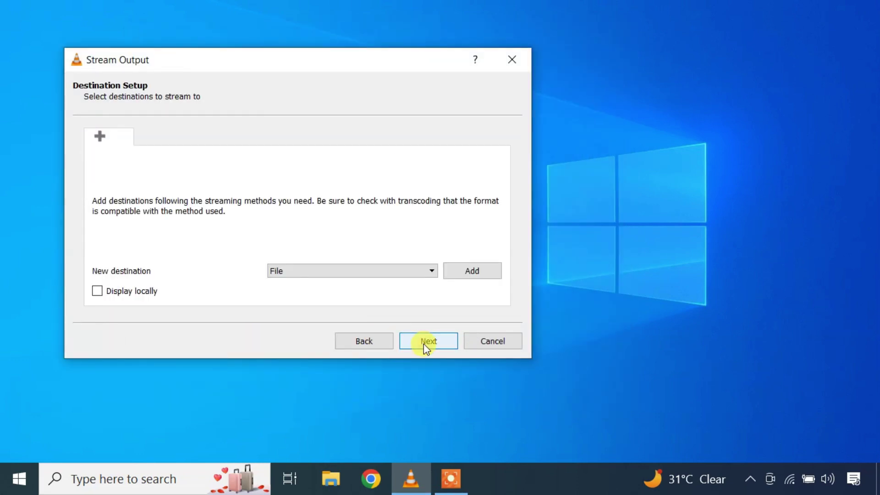
pyautogui.click(407, 272)
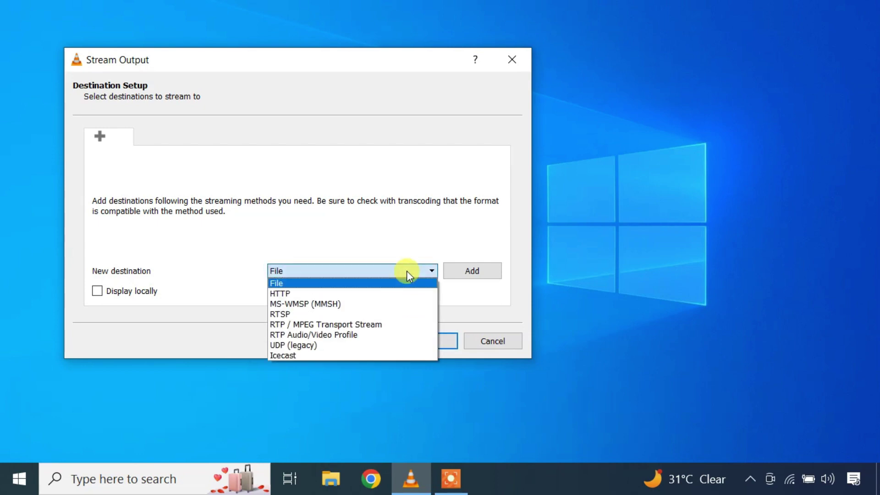
pyautogui.click(308, 294)
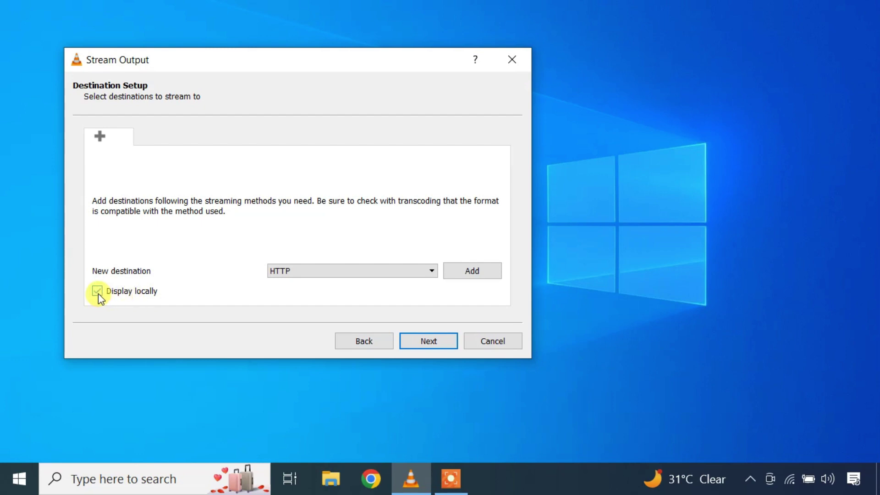
pyautogui.click(458, 271)
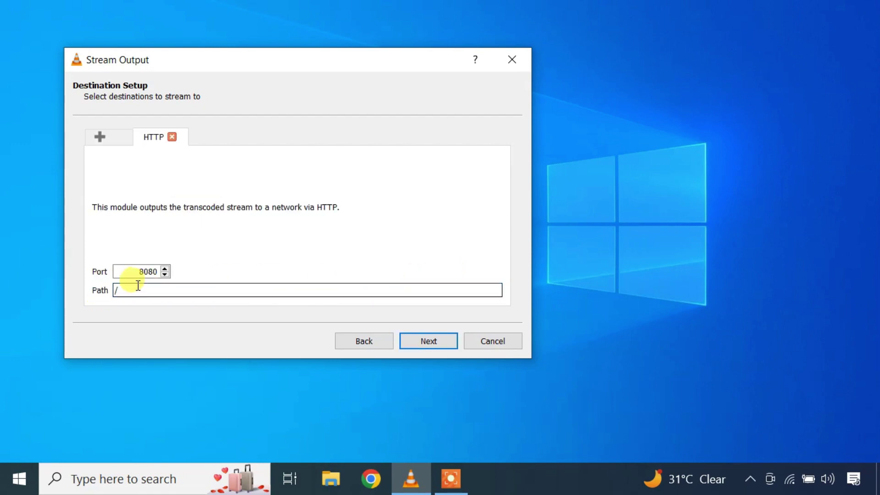
pyautogui.moveTo(140, 274)
pyautogui.mouseDown()
pyautogui.moveTo(132, 271)
pyautogui.moveTo(156, 272)
pyautogui.mouseUp()
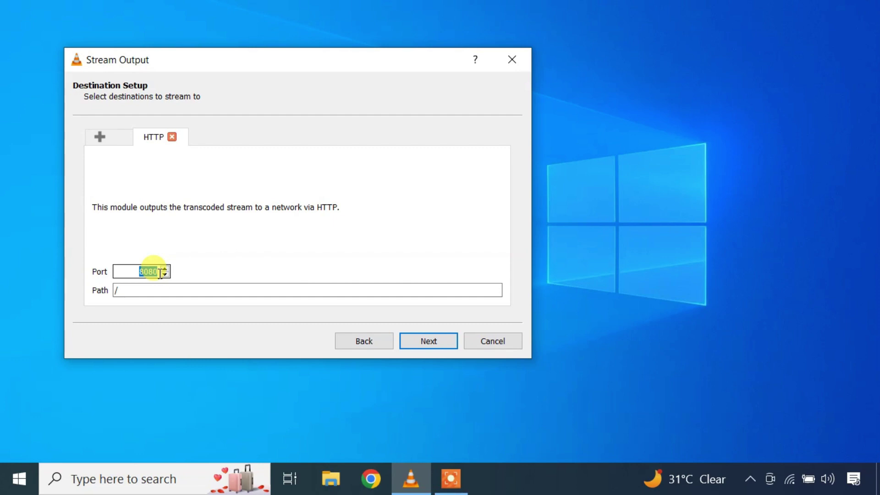
pyautogui.click(159, 288)
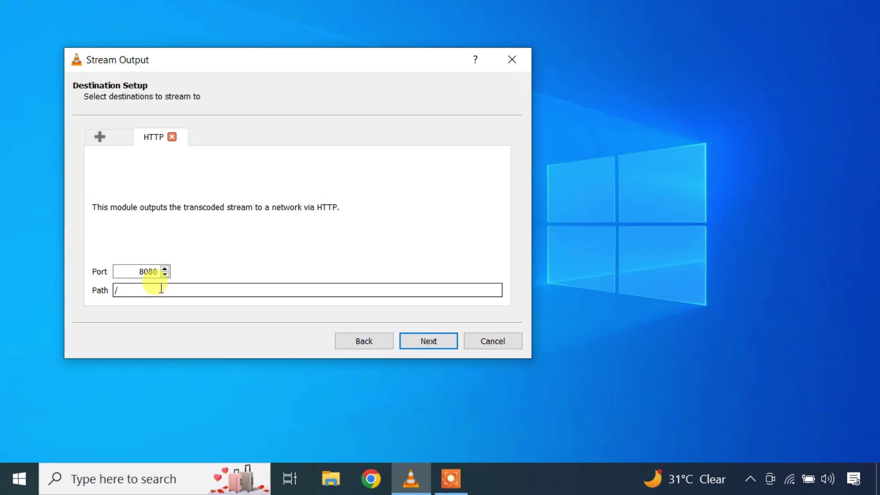
pyautogui.write('192.1')
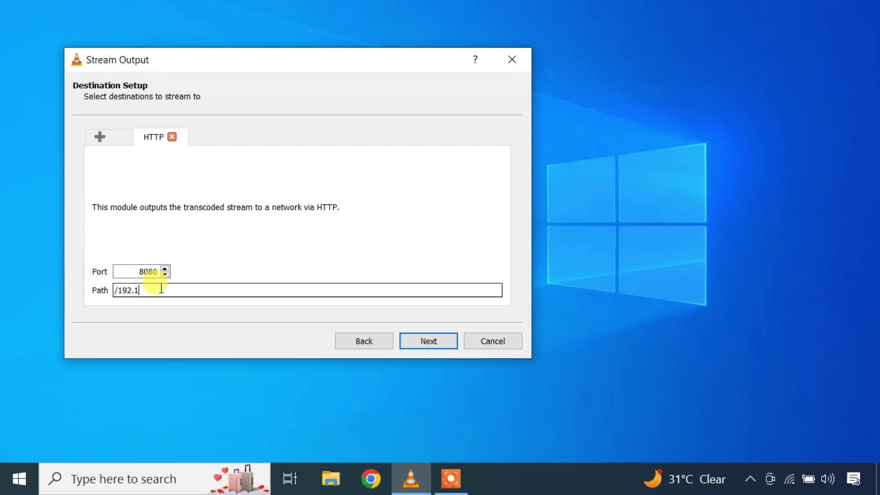
pyautogui.write('68.0.105')
pyautogui.moveTo(173, 290); pyautogui.dragTo(118, 291)
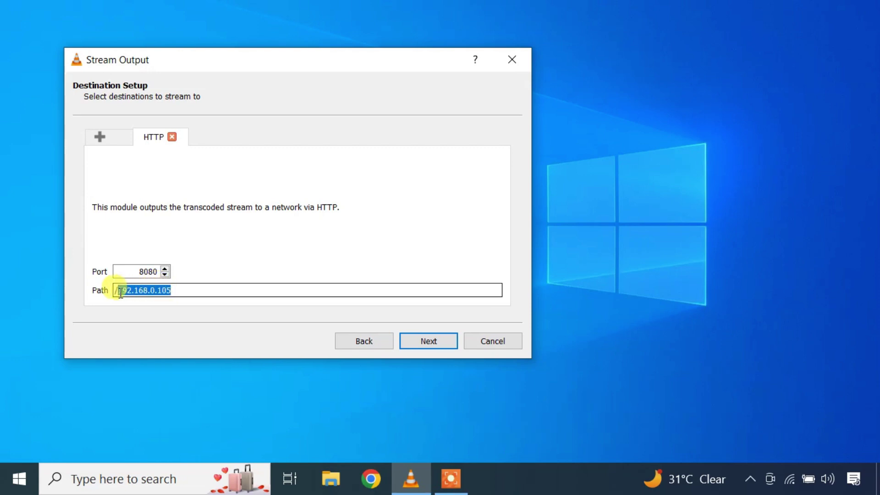
pyautogui.press('BackSpace')
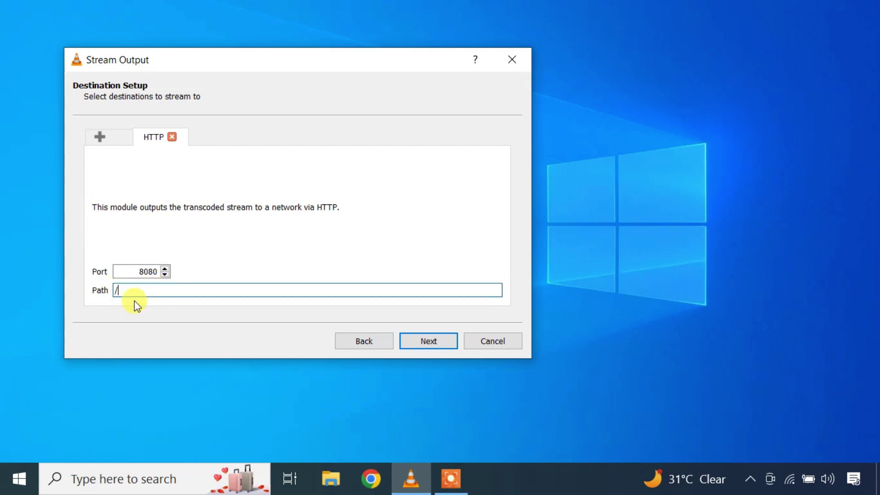
# Accept the HTTP destination with port 8080 and path /, and start the stream without transcoding.
pyautogui.click(417, 342)
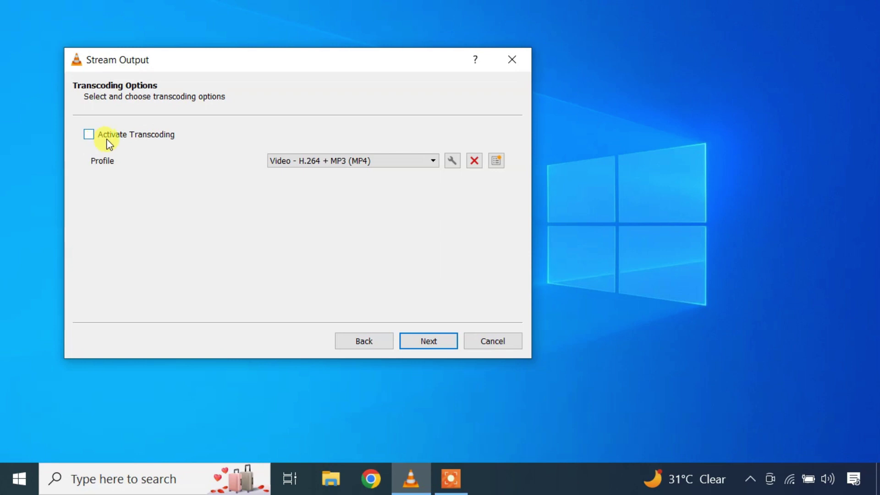
pyautogui.click(422, 343)
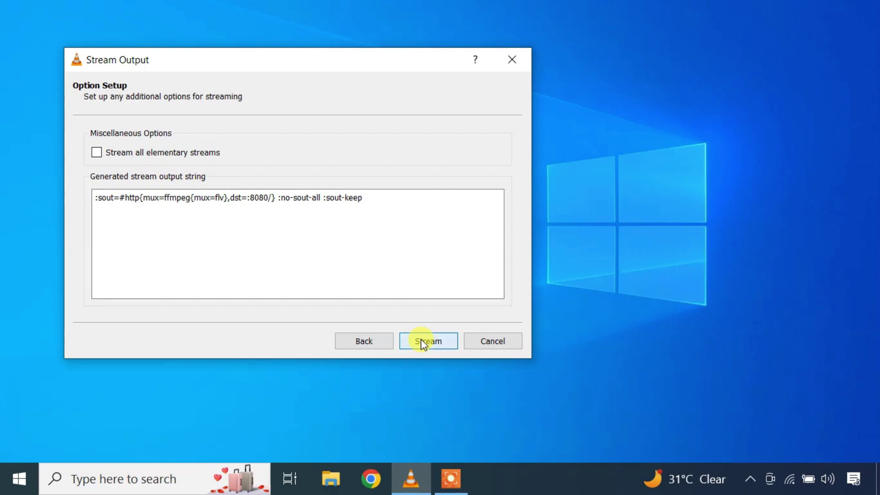
pyautogui.click(422, 343)
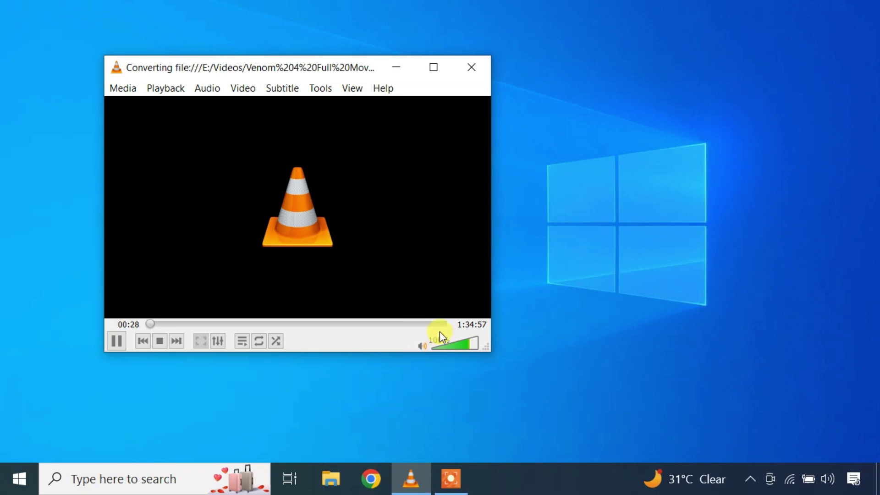
# Look up the computer's IPv4 address in the Wi-Fi connection's properties in Windows Settings, and close Settings.
pyautogui.rightClick(784, 474)
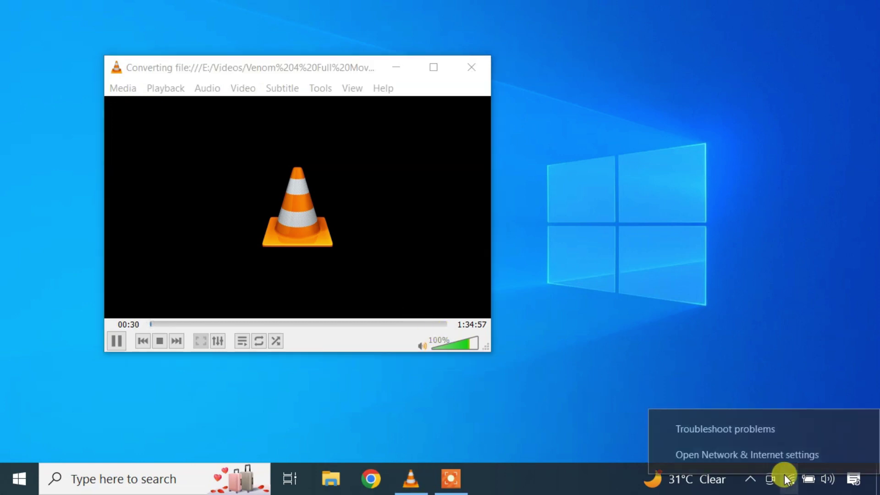
pyautogui.click(746, 455)
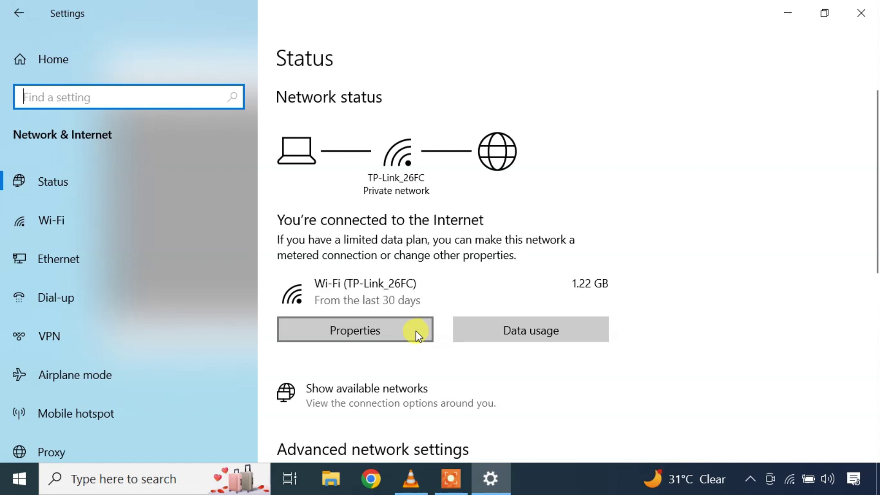
pyautogui.click(416, 331)
pyautogui.scroll(-6, 416, 331)
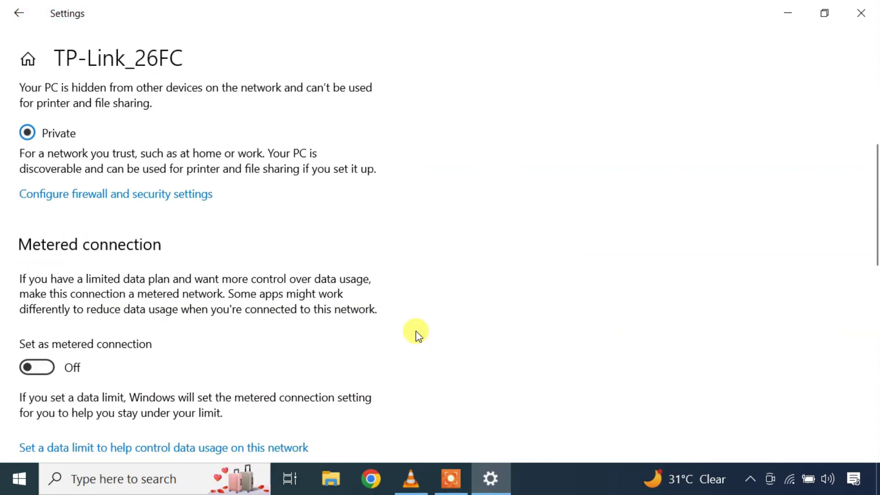
pyautogui.scroll(-10, 416, 331)
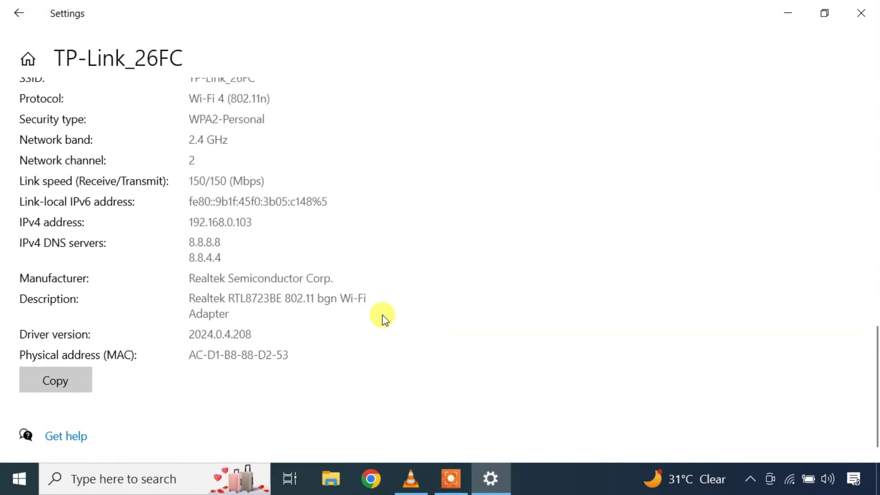
pyautogui.moveTo(256, 223); pyautogui.dragTo(182, 229)
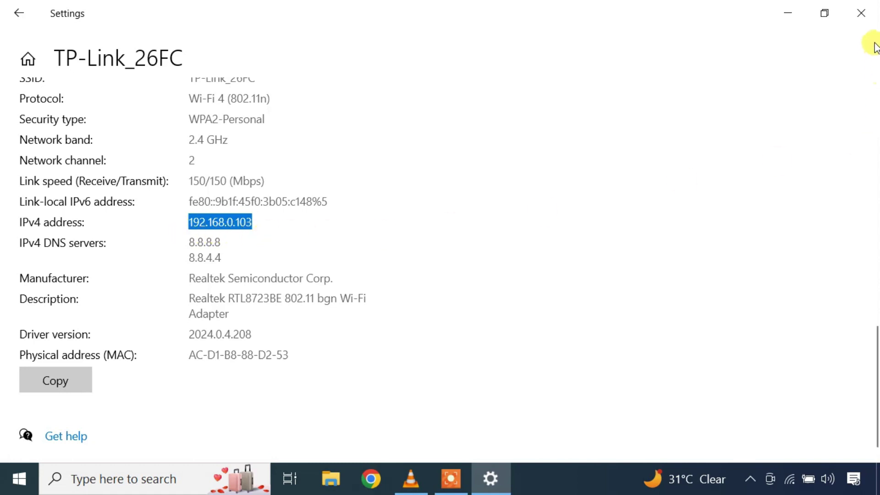
pyautogui.click(860, 13)
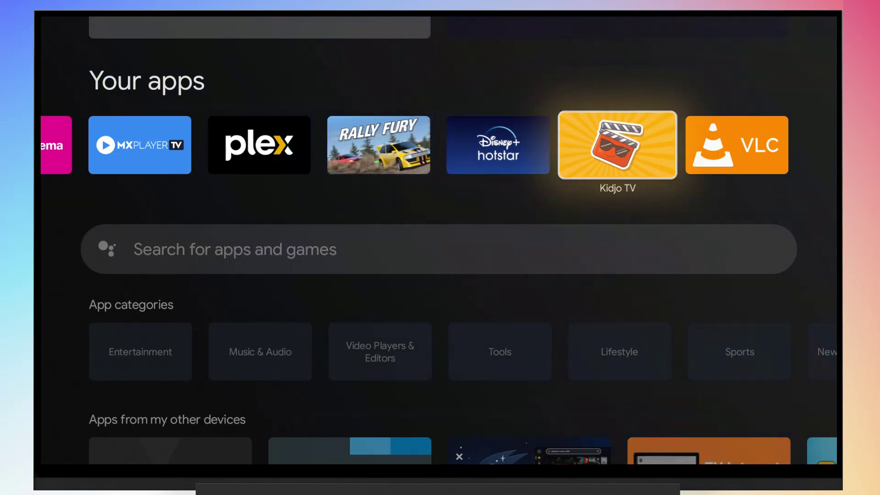
# Launch VLC on the TV and open Streams in its Browsing section.
pyautogui.press('Return')
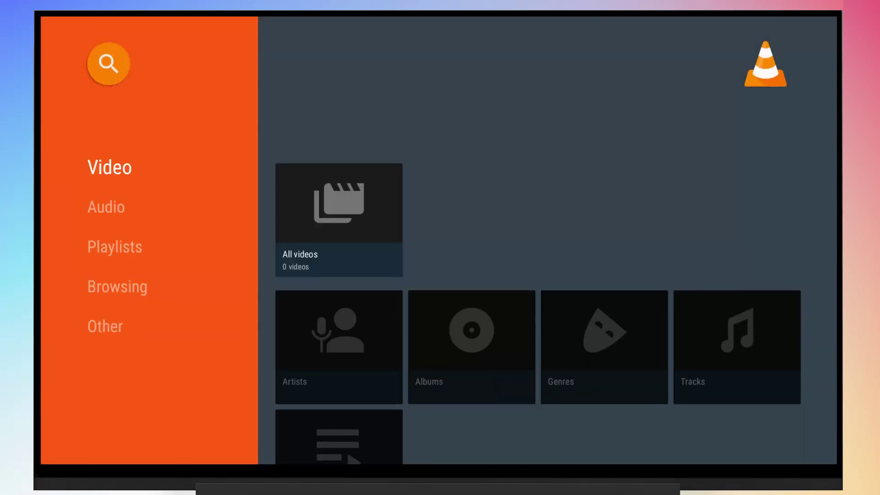
pyautogui.press('Down')
pyautogui.press('Down')
pyautogui.press('Down')
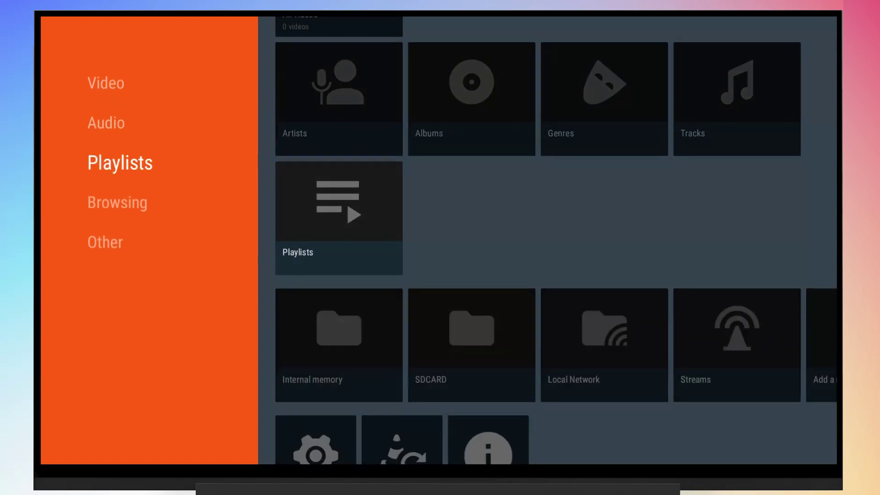
pyautogui.press('Right')
pyautogui.press('Right')
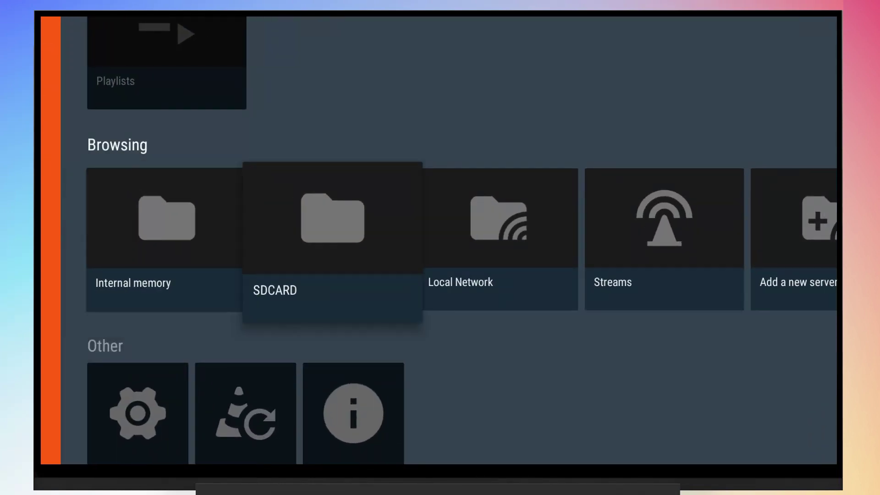
pyautogui.press('Right')
pyautogui.press('Right')
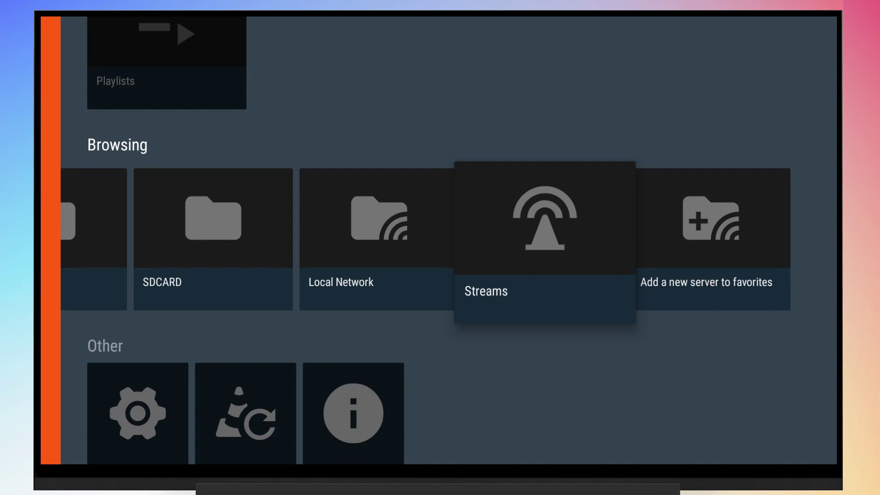
pyautogui.press('Return')
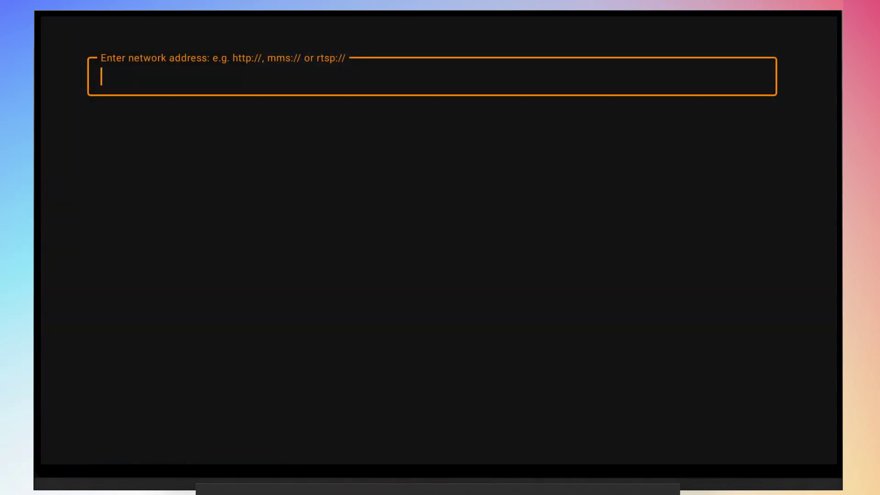
pyautogui.press('Return')
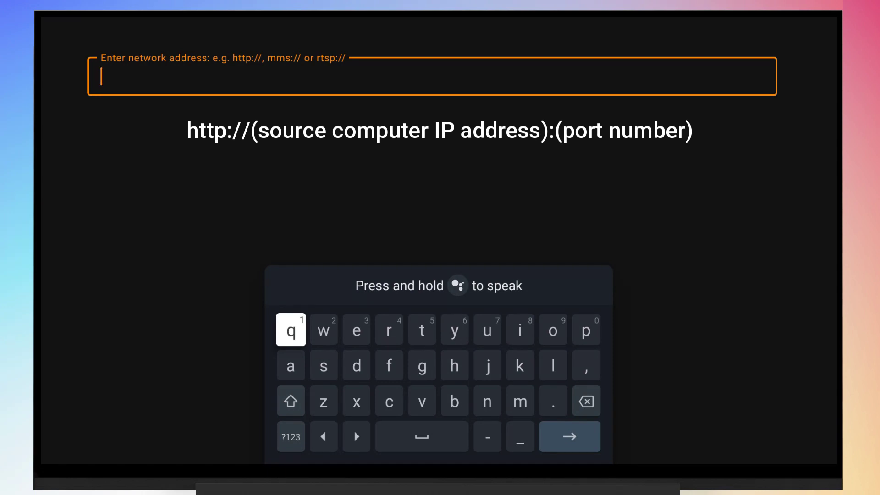
pyautogui.write('http://192.168.0.103')
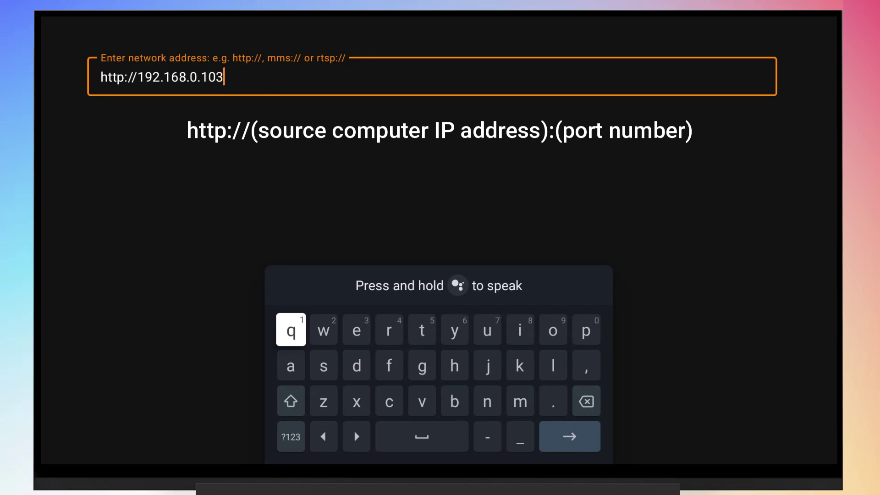
pyautogui.write(':8080')
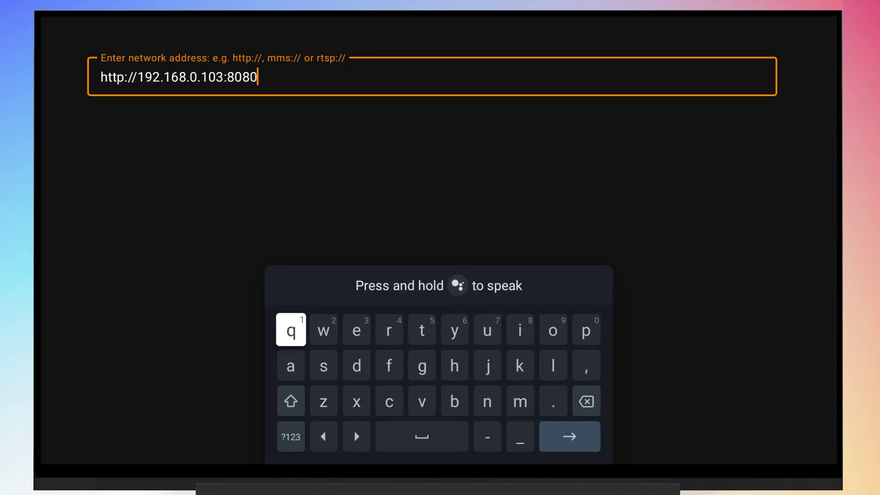
pyautogui.press('Return')
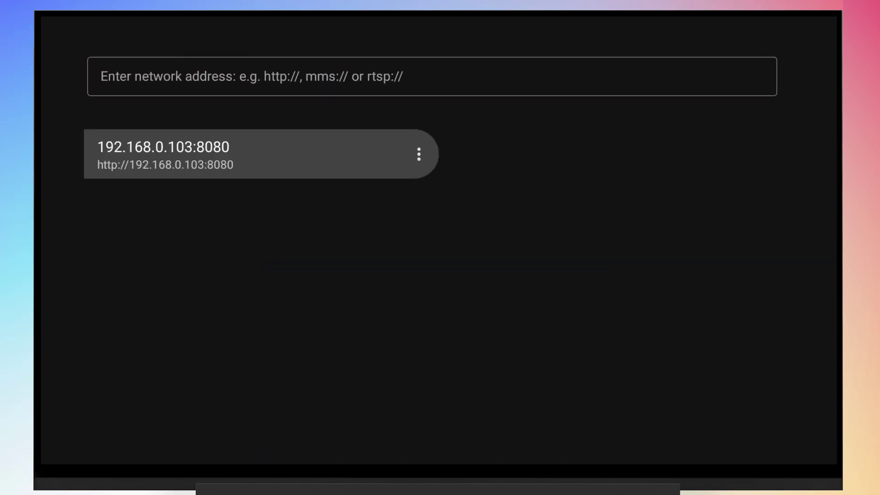